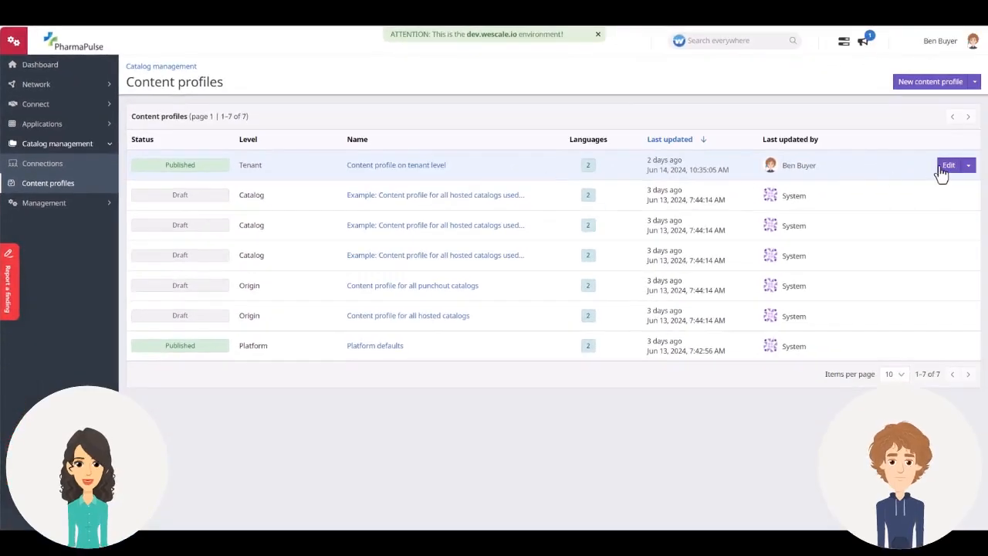
- Open the requirements of the tenant-level content profile for editing and sort its fields by Tenant
click(949, 171)
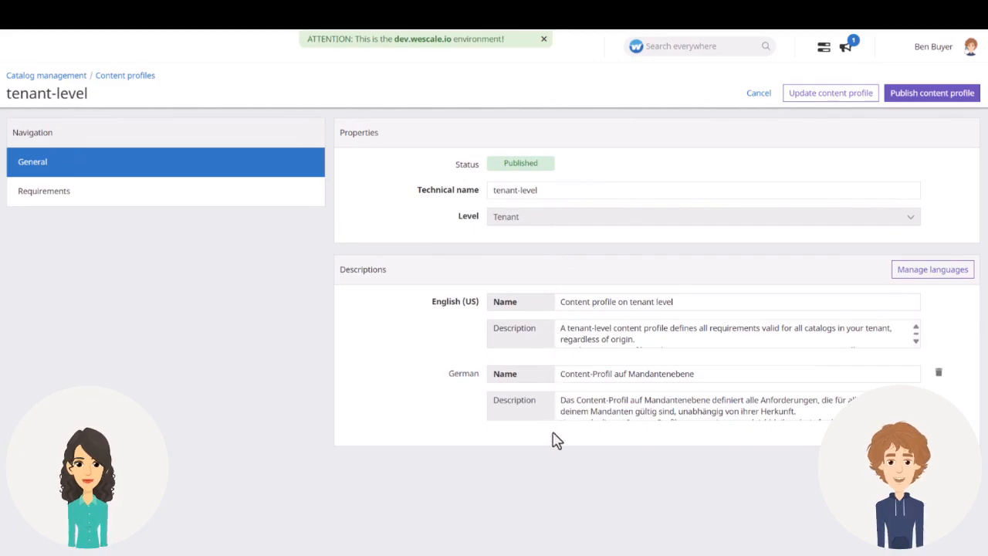
click(253, 202)
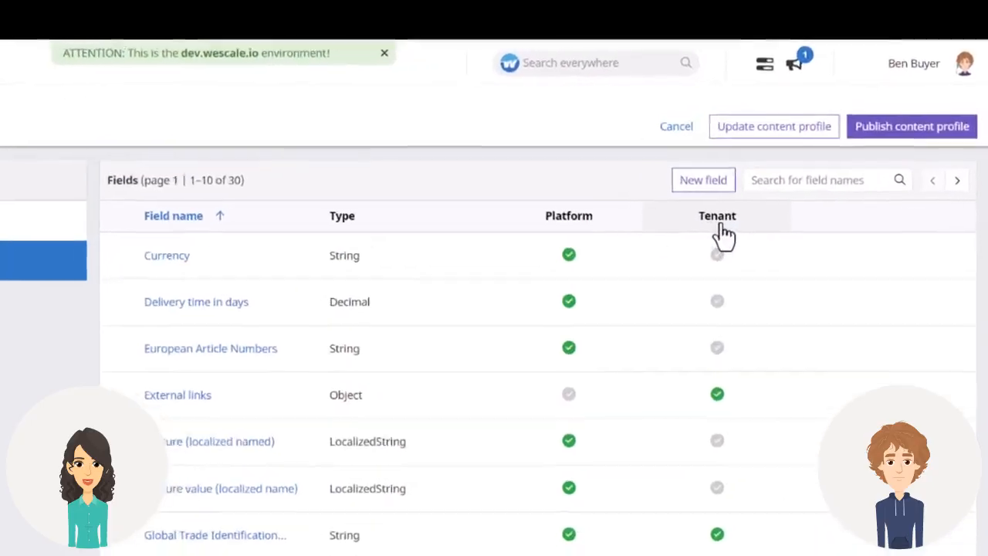
click(723, 228)
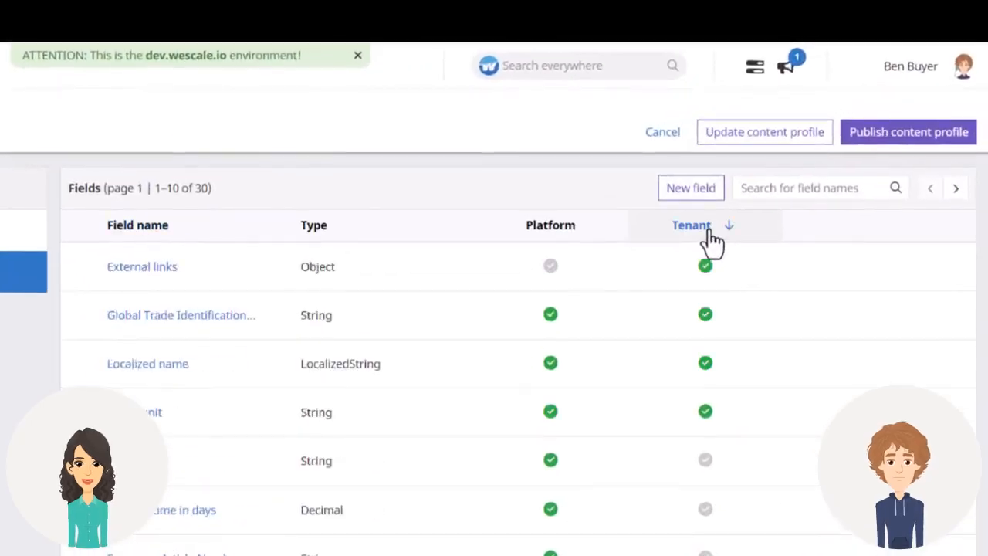
click(691, 189)
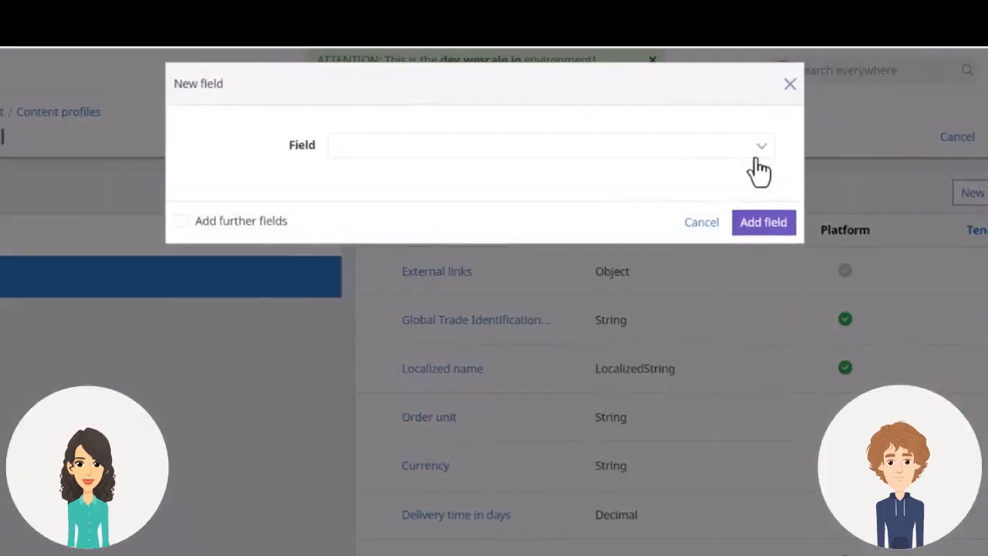
click(728, 152)
scroll(592, 247, down, 3)
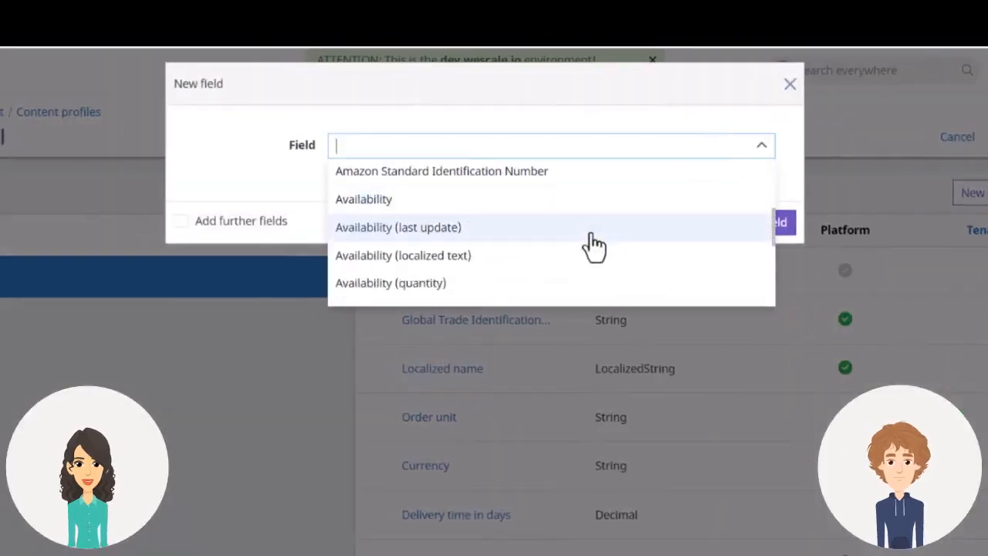
scroll(595, 246, down, 10)
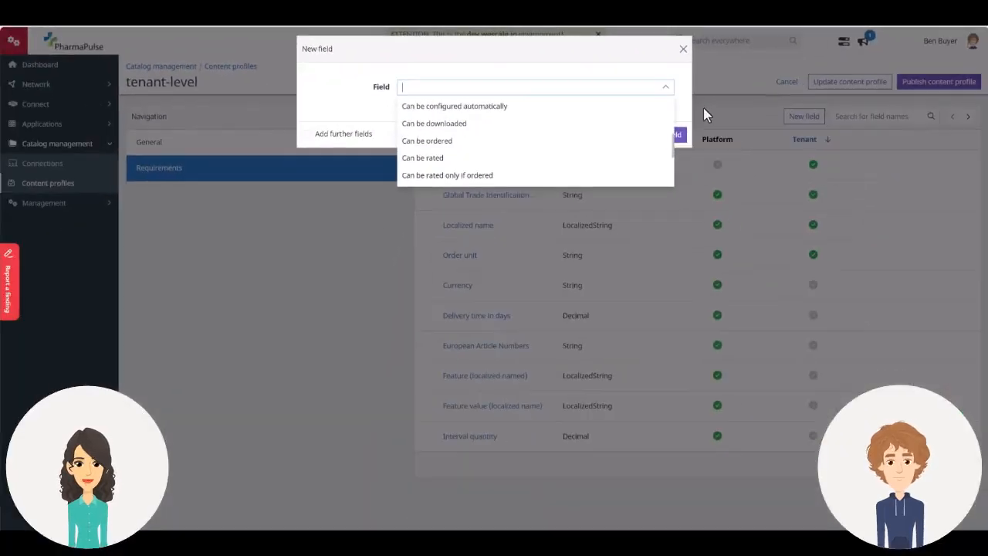
click(687, 109)
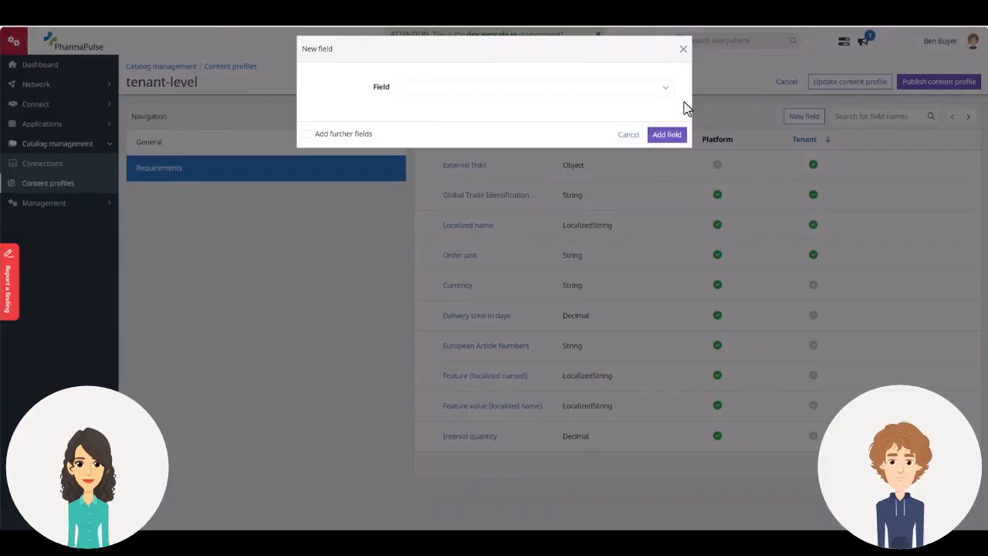
click(683, 49)
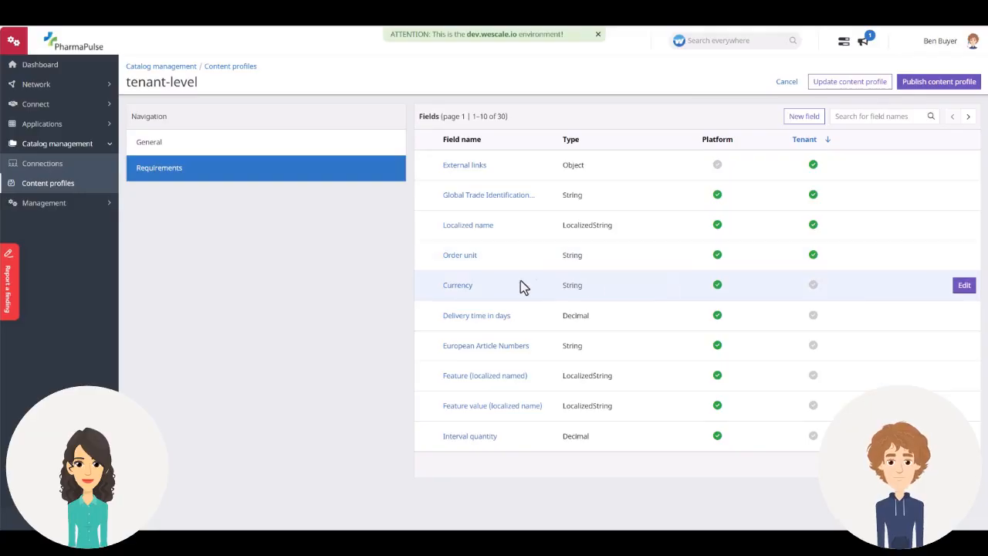
- Add a tenant requirement to the Currency field with comparator "is equal to", value EUR and severity Info
click(455, 287)
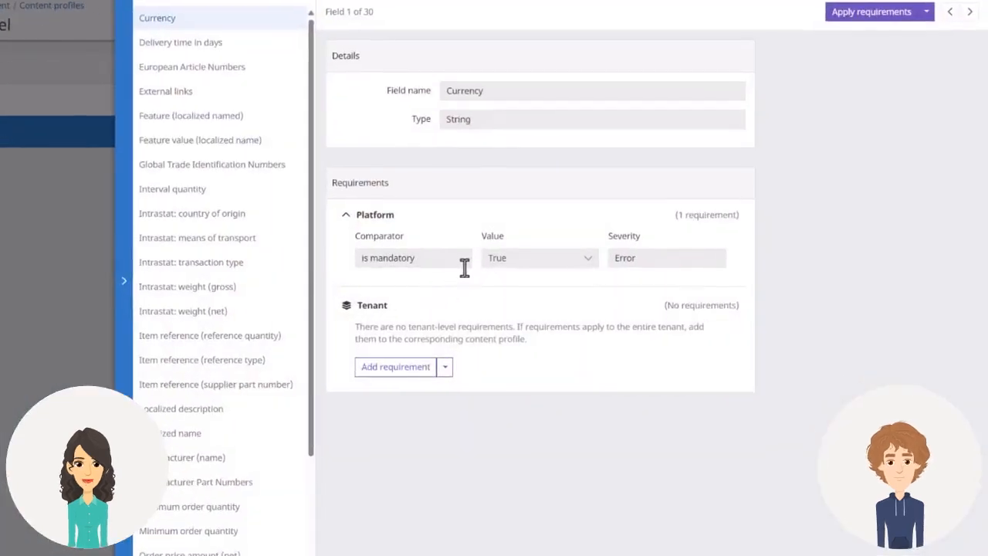
click(396, 367)
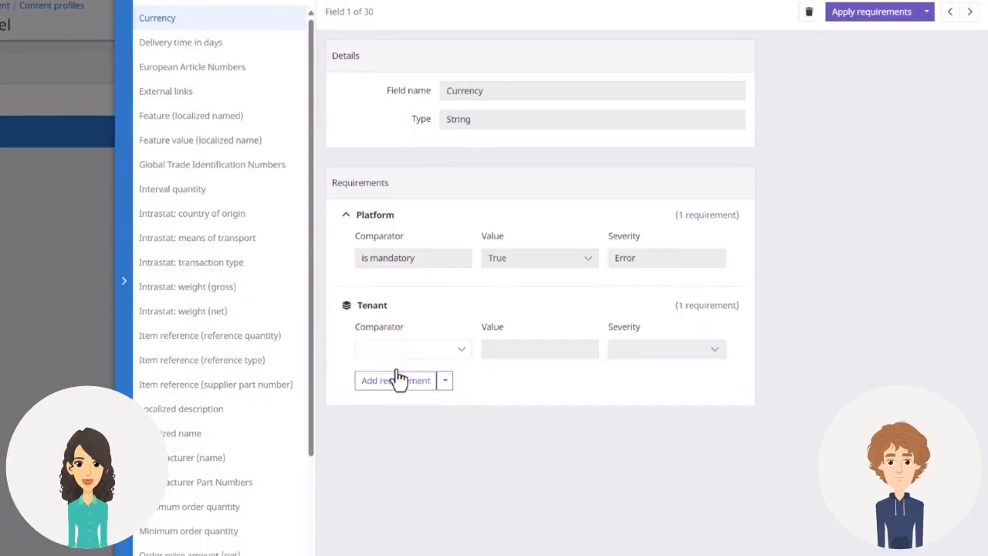
click(462, 350)
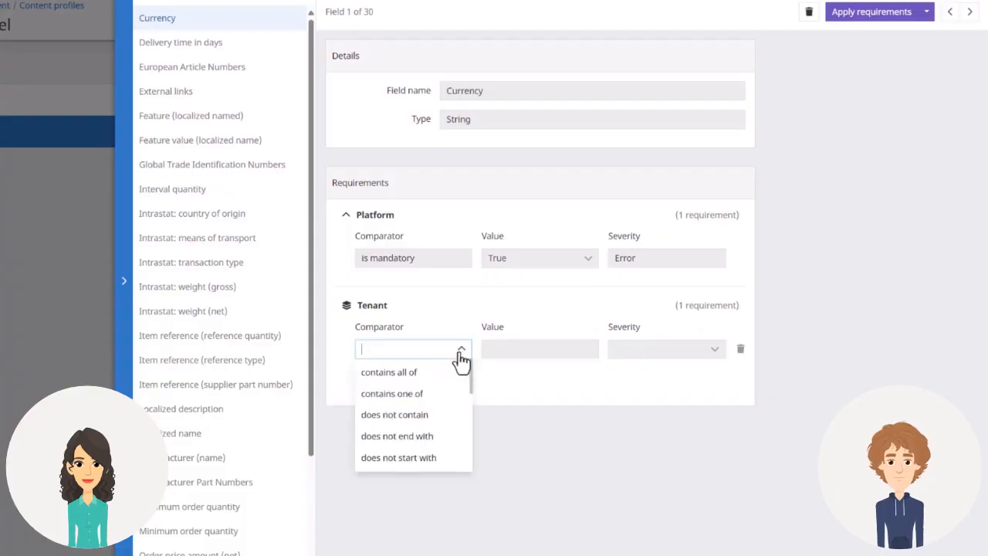
scroll(441, 390, down, 5)
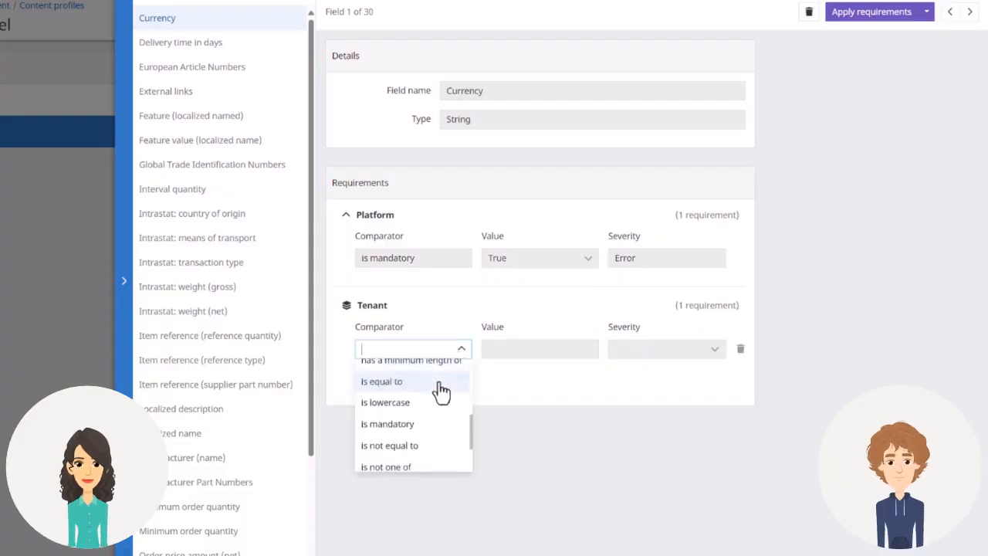
click(438, 383)
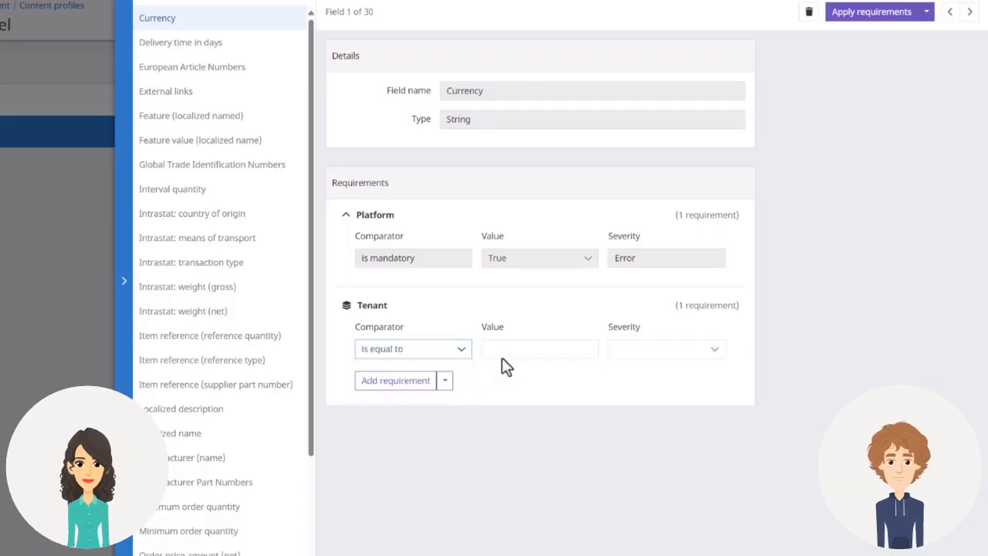
click(505, 349)
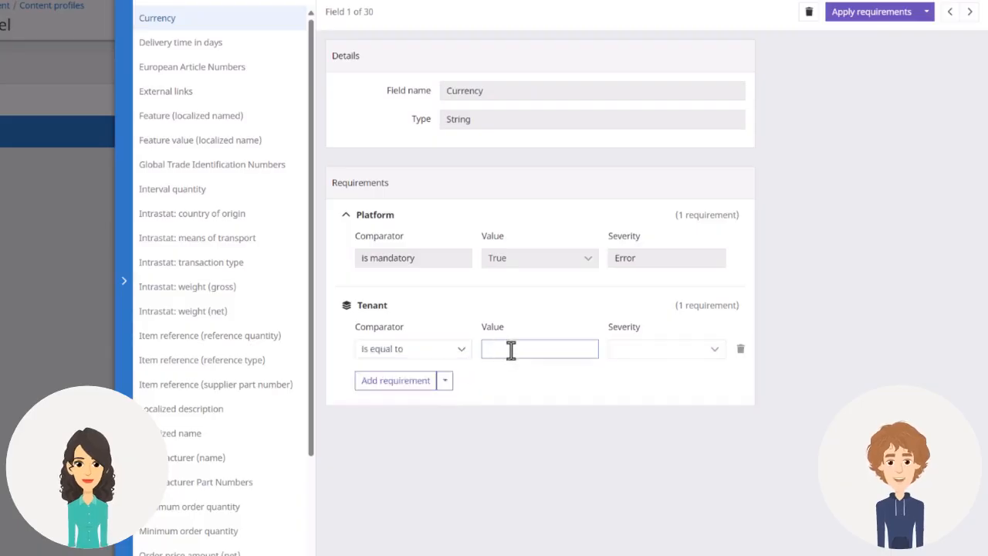
text(EUR)
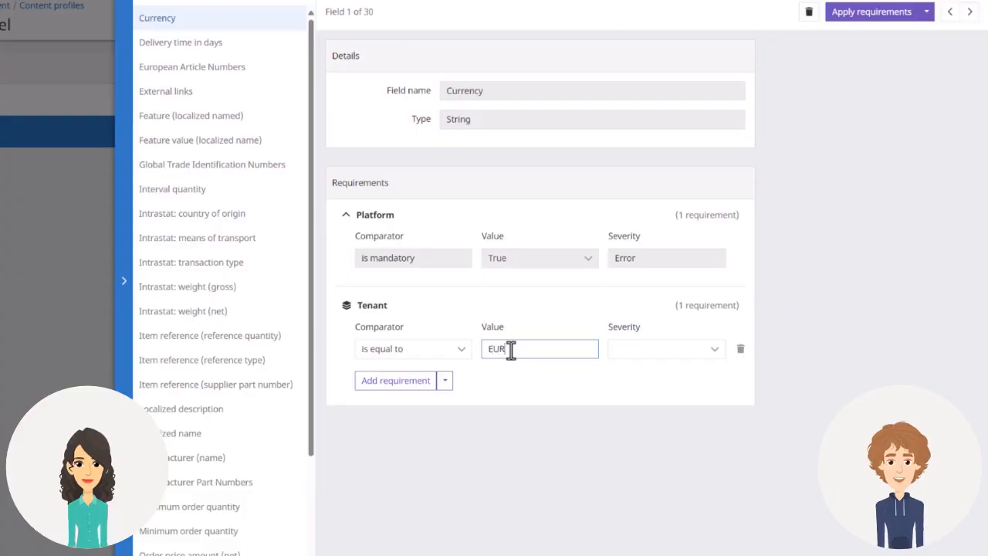
click(650, 357)
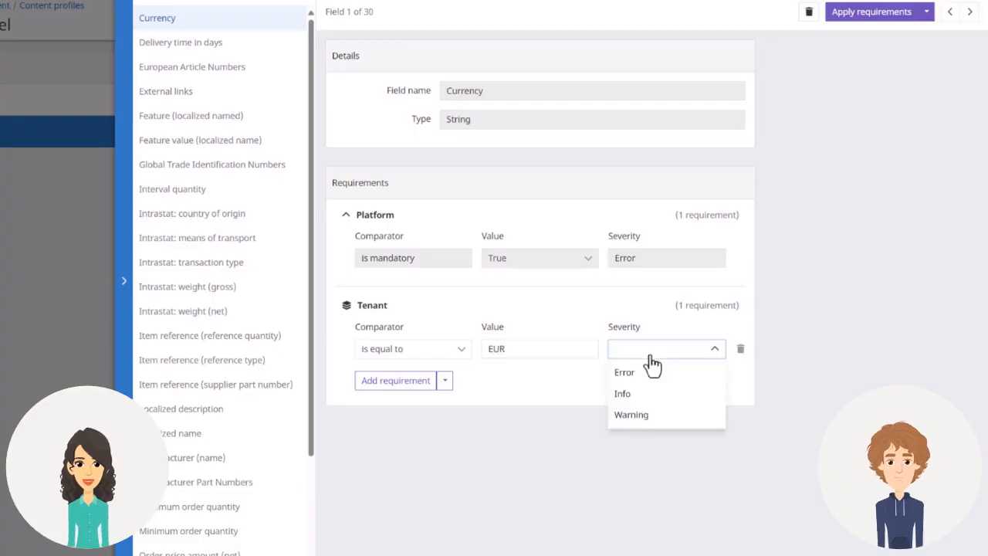
click(632, 394)
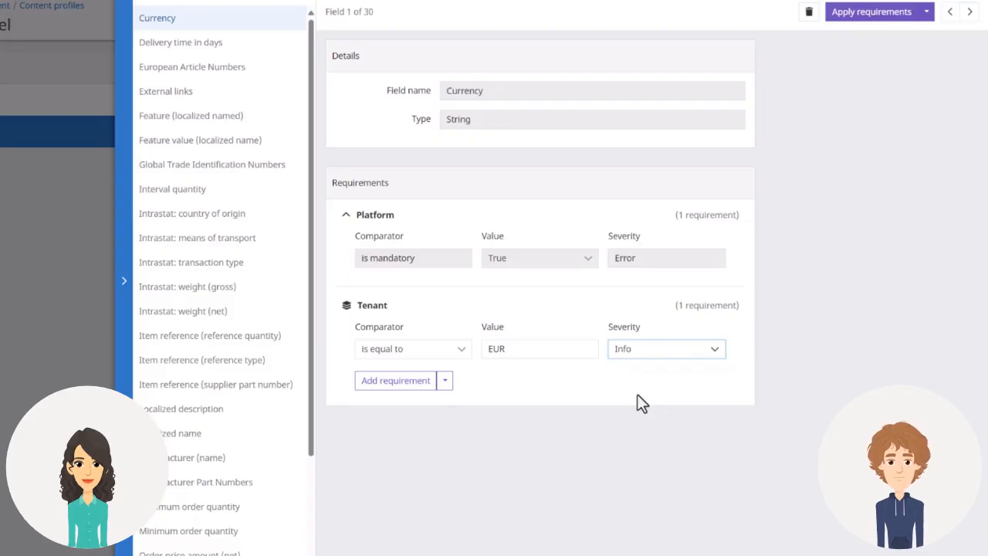
- Apply the Currency requirement and publish the tenant-level content profile
click(882, 29)
click(887, 25)
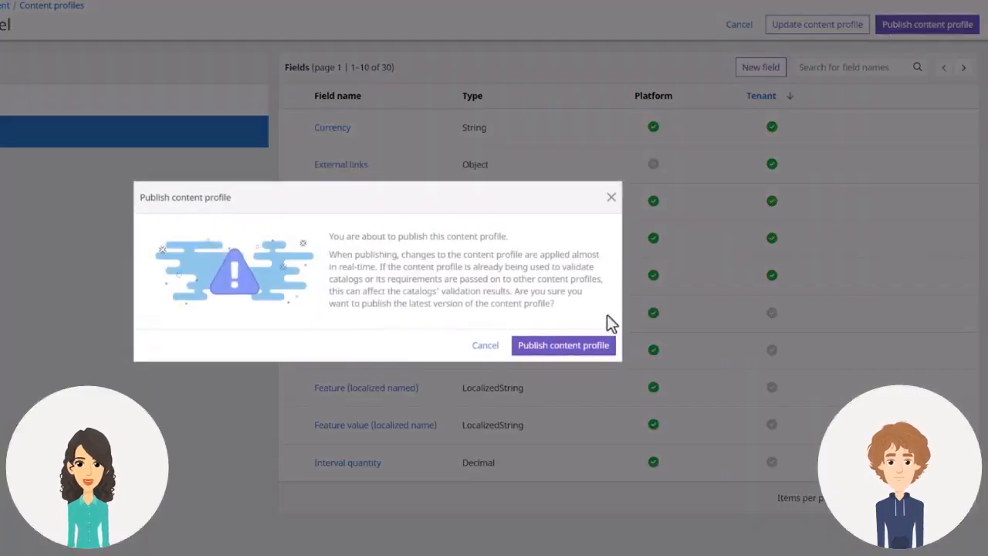
click(571, 347)
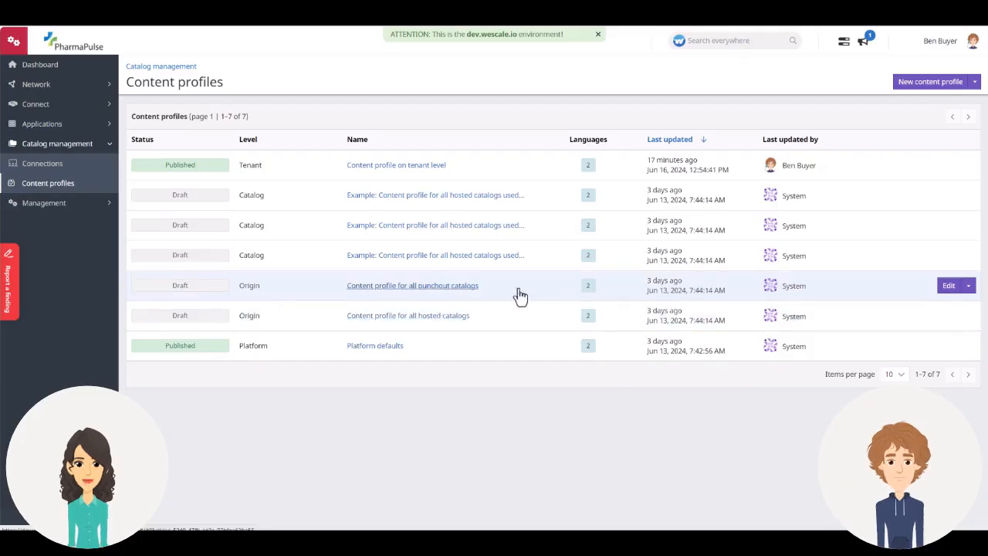
- Open the requirements of the content profile for all punchout catalogs and sort its fields by Origin
click(948, 288)
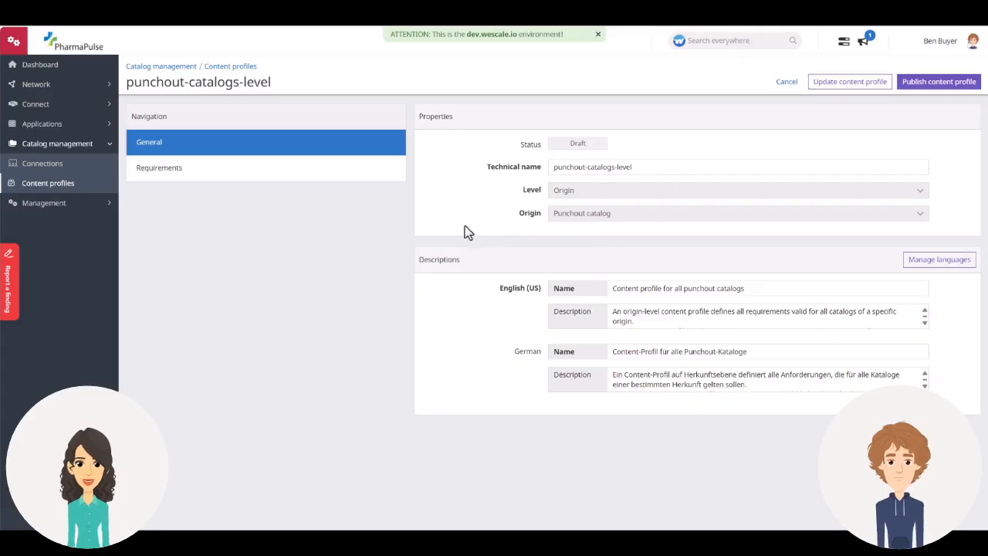
click(360, 177)
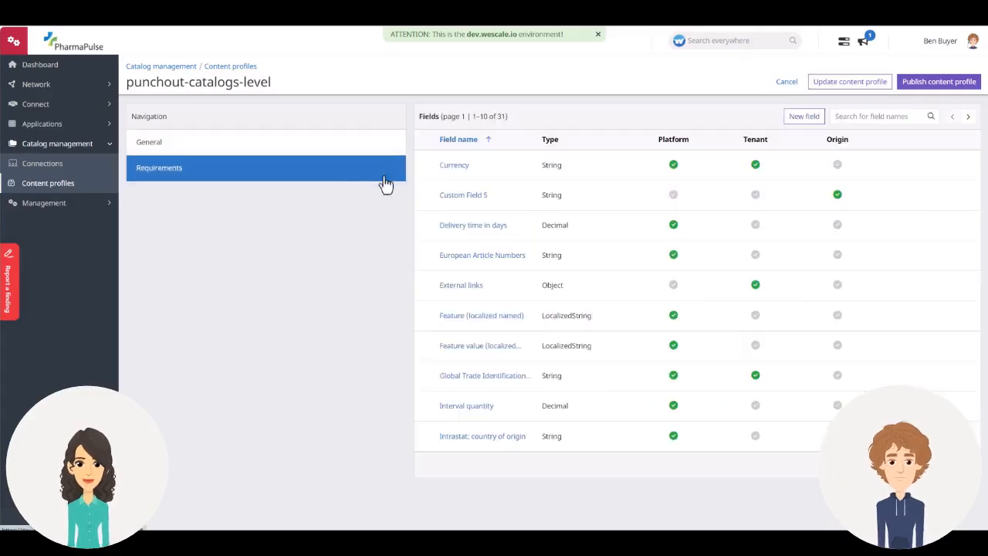
click(838, 149)
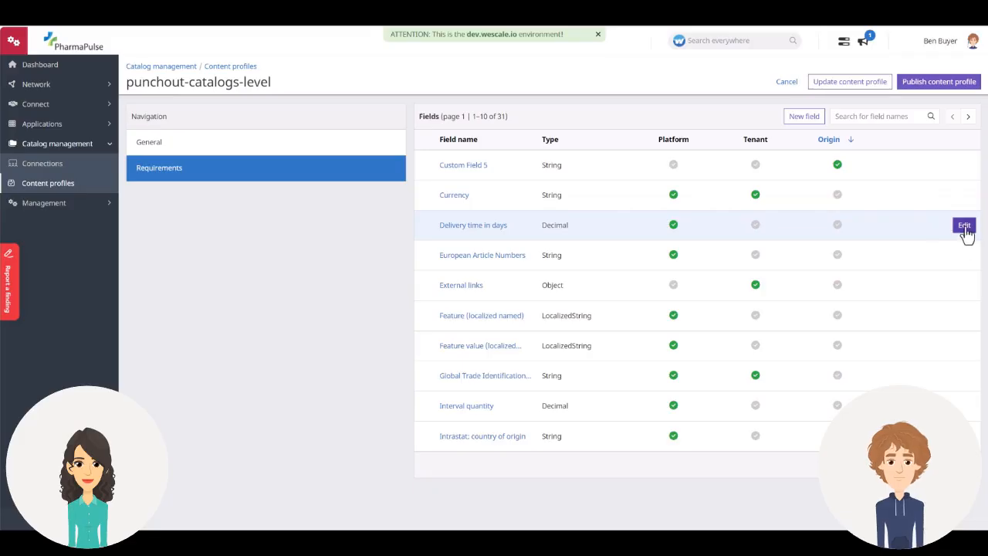
- Add an origin requirement to the Delivery time in days field: "is greater than or equal to" 100 with severity Warning
click(964, 226)
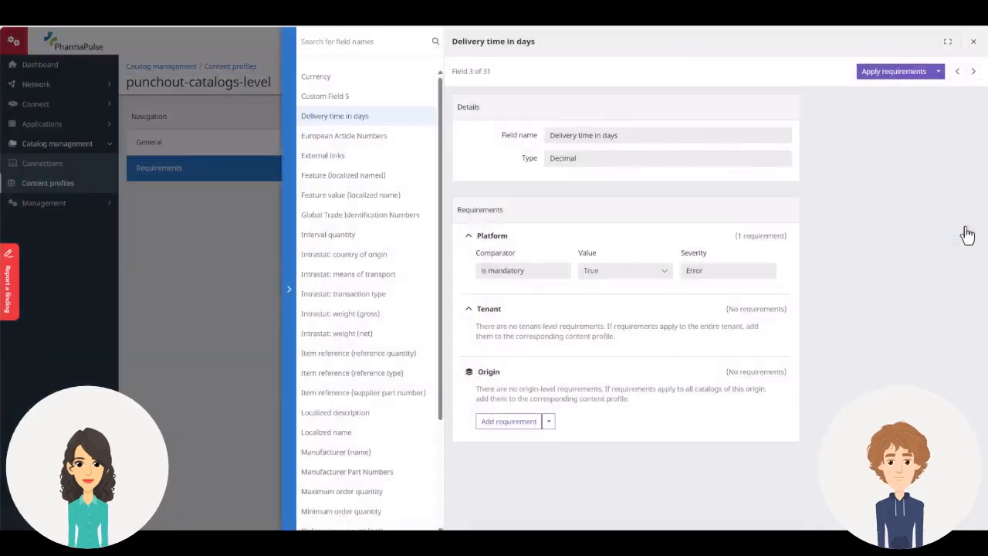
click(506, 422)
click(546, 417)
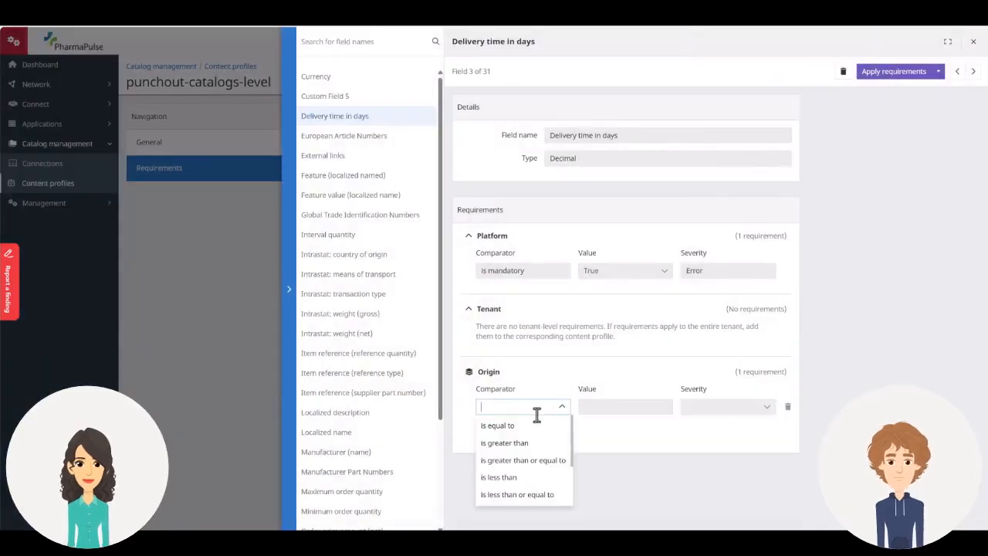
click(533, 467)
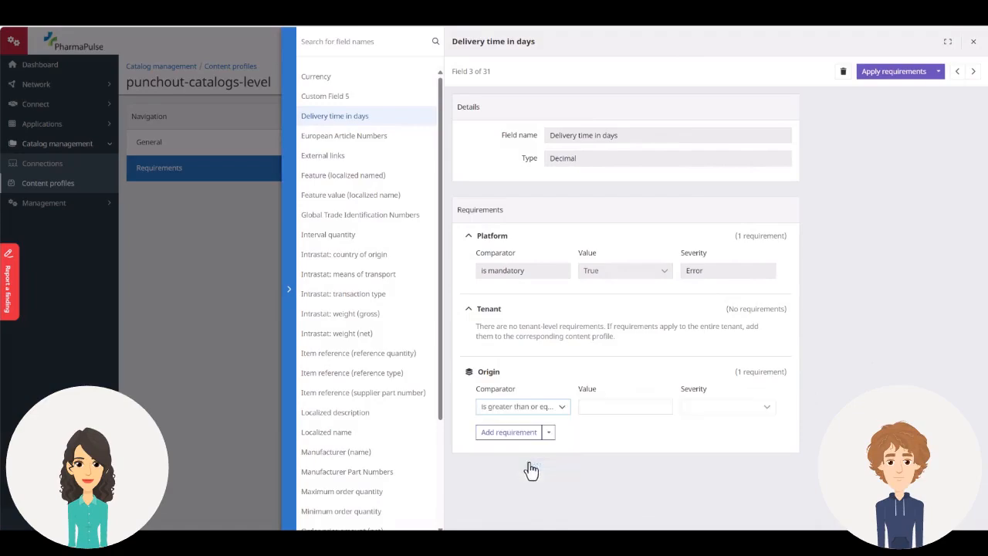
click(612, 407)
text(100)
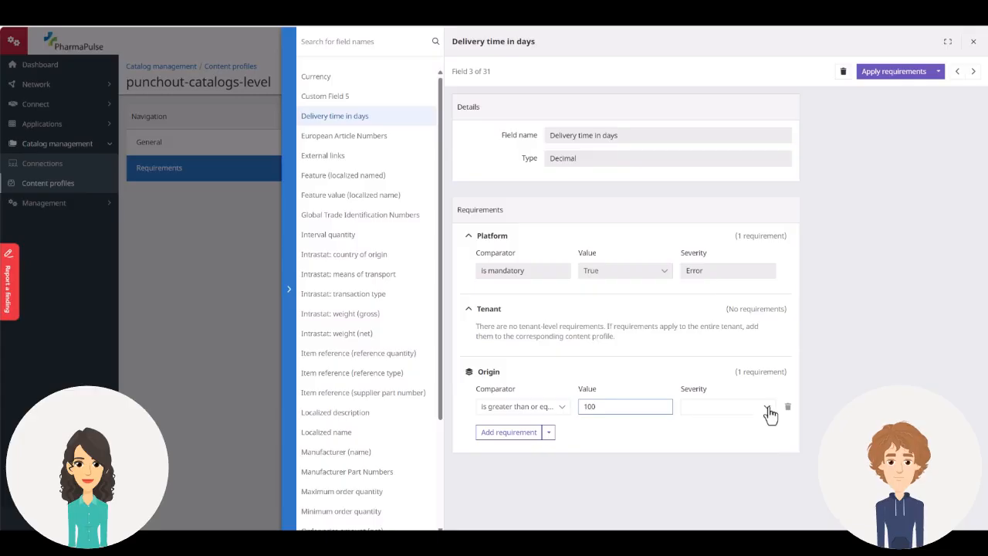
click(768, 409)
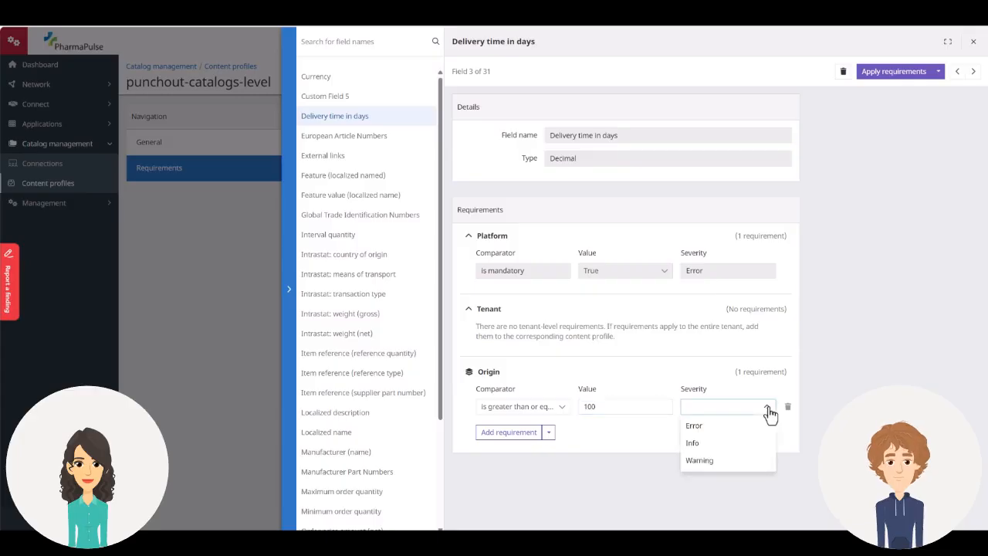
click(761, 461)
- Add a second origin requirement to Delivery time in days: "is greater than" 1,000 with severity Warning
click(505, 433)
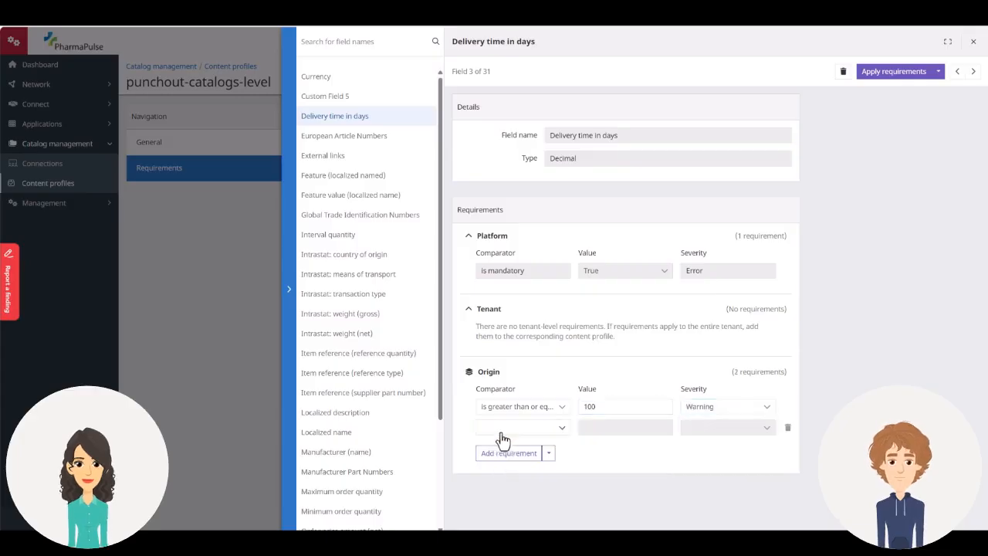
click(561, 431)
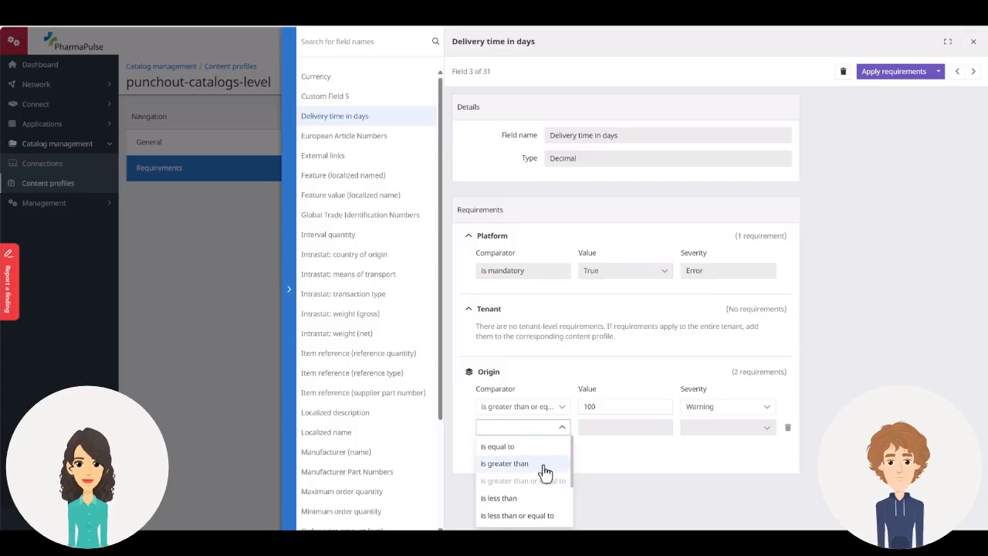
click(504, 464)
click(600, 427)
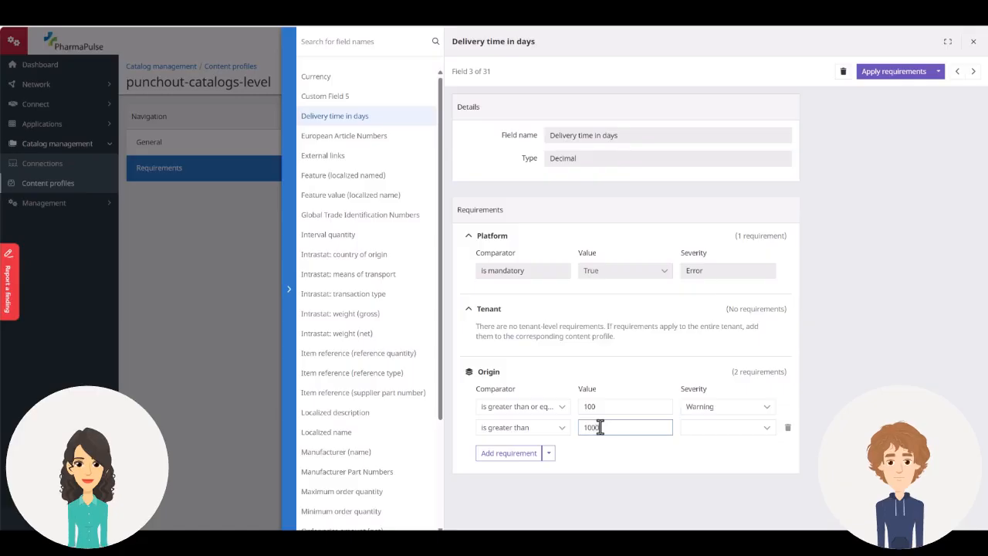
click(769, 437)
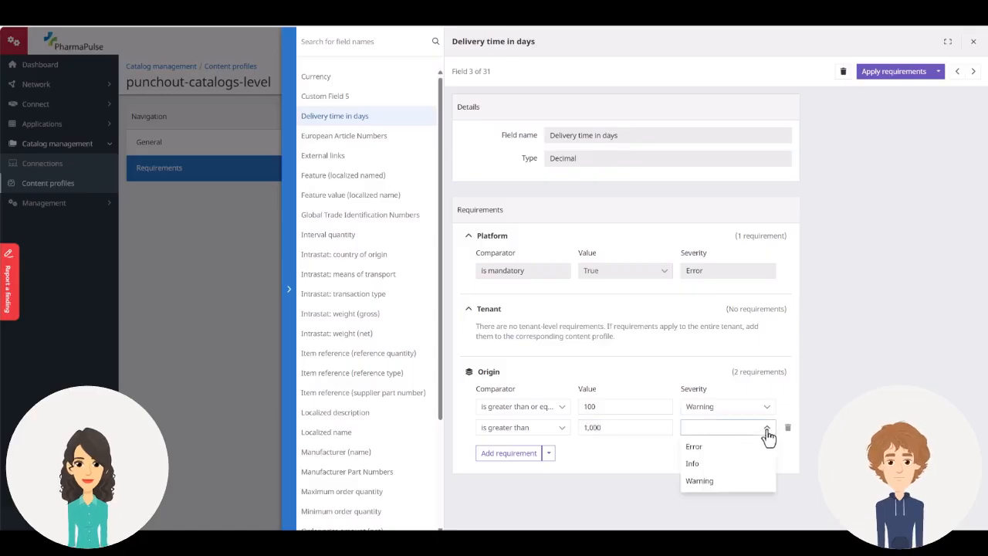
click(757, 486)
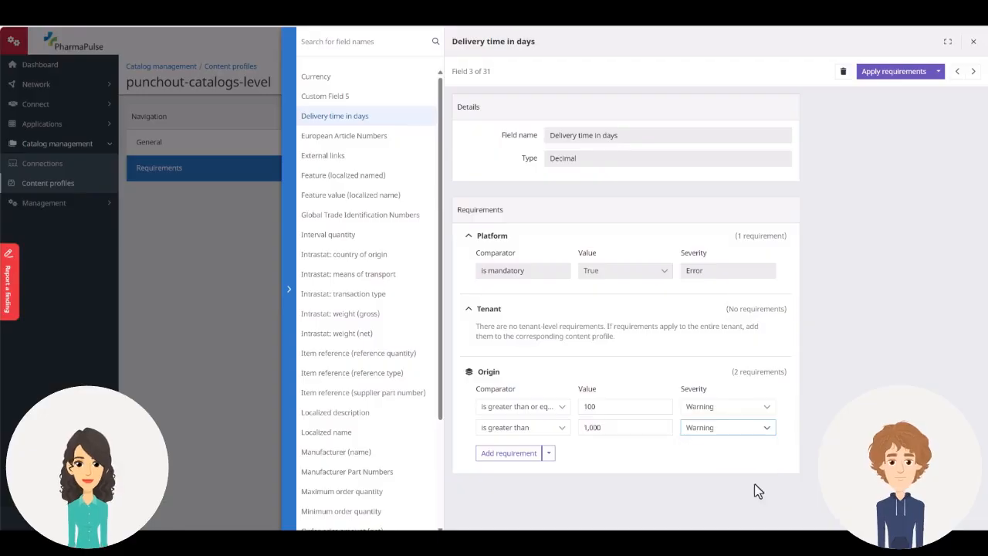
- Apply the Delivery time in days requirements and publish the punchout catalogs content profile
click(893, 71)
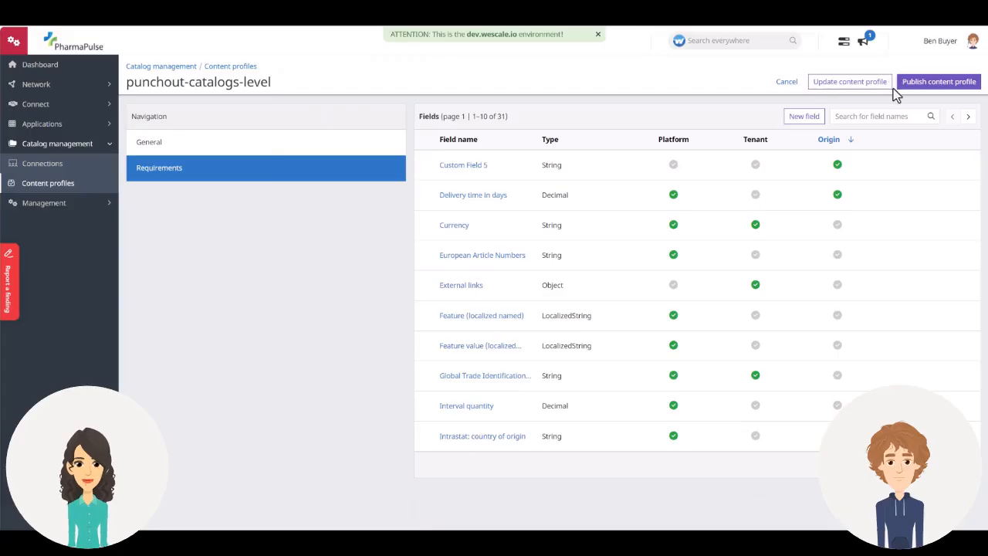
click(917, 93)
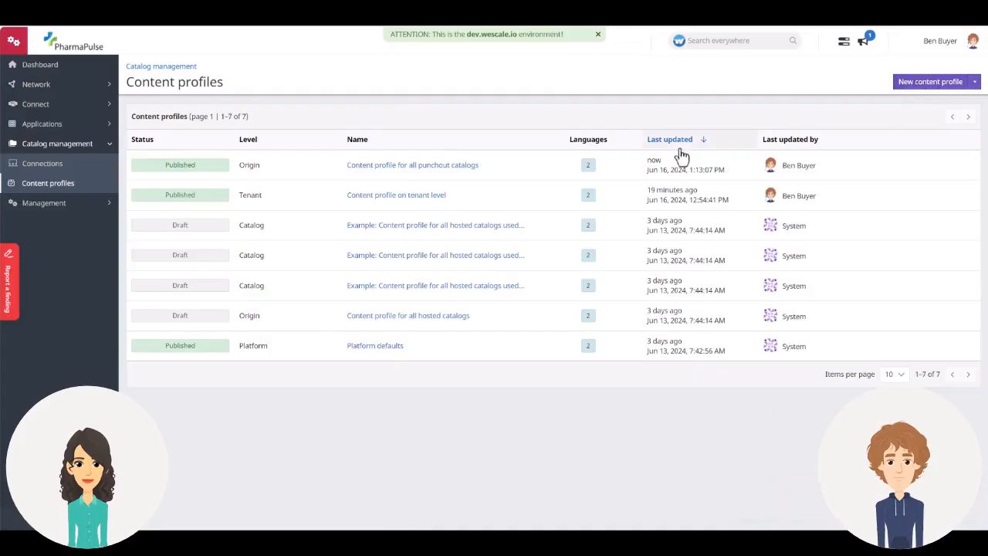
- Open the requirements of the draft catalog-level content profile for hosted service procurement catalogs and sort its fields by Catalog
click(386, 291)
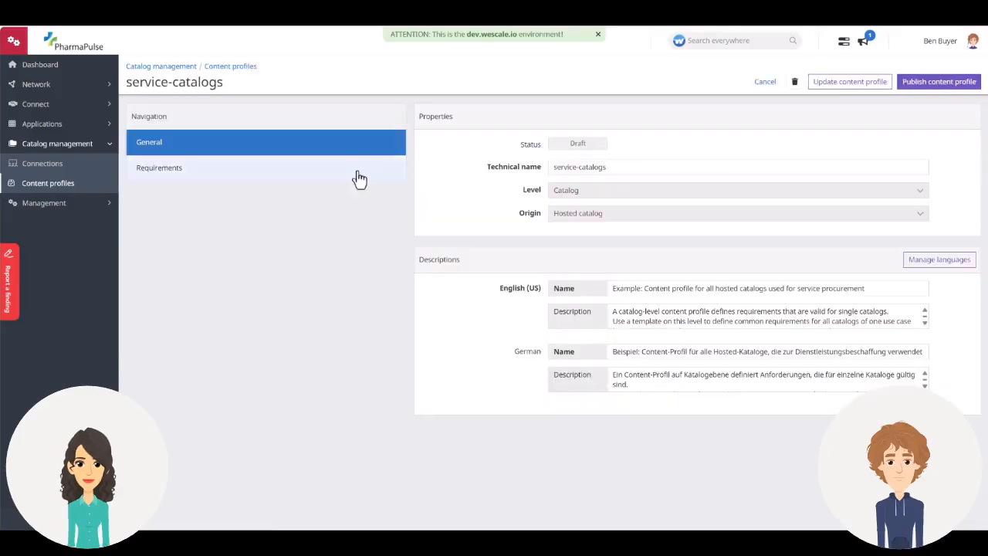
click(357, 176)
click(866, 144)
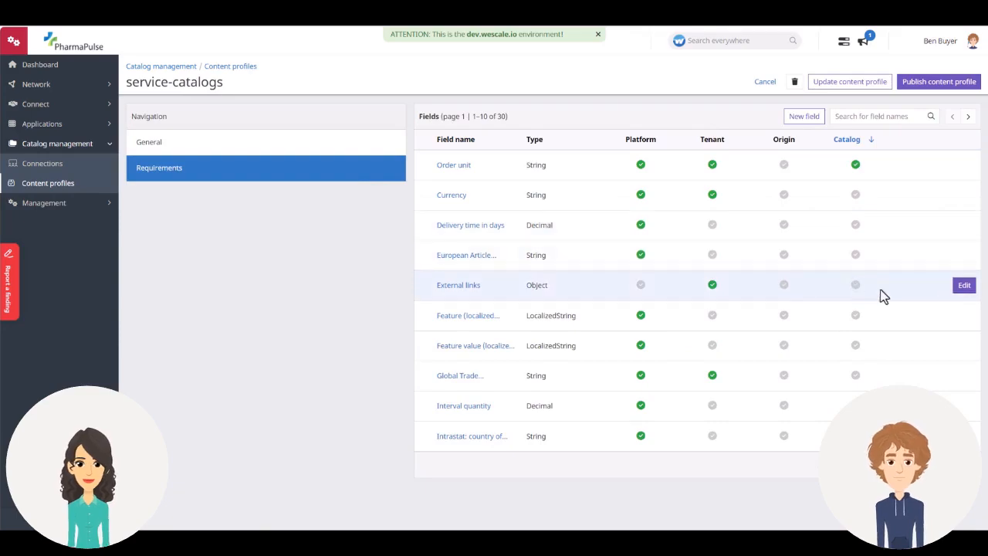
- Add a catalog requirement to the External links field: "is mandatory" with value True, and open its severity choices
click(963, 289)
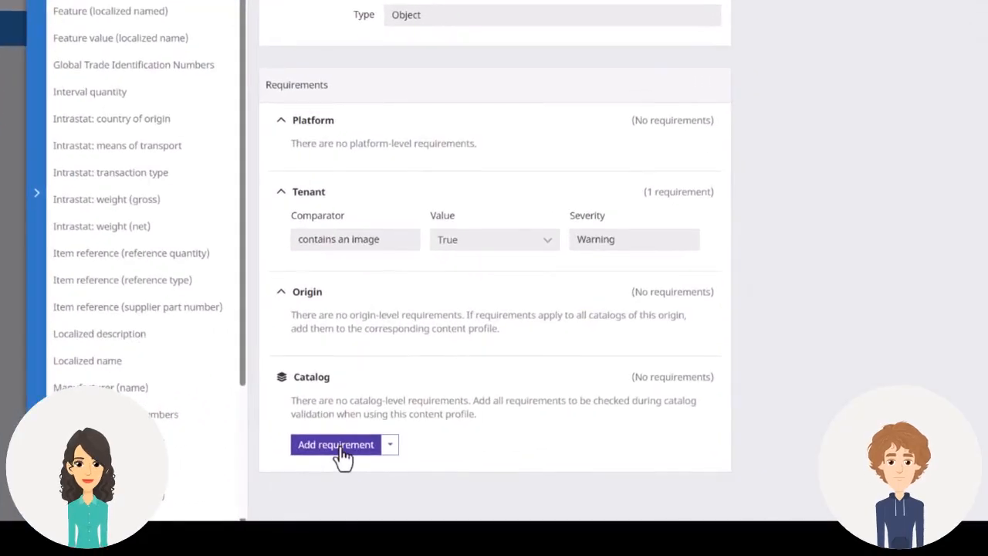
click(500, 473)
click(407, 429)
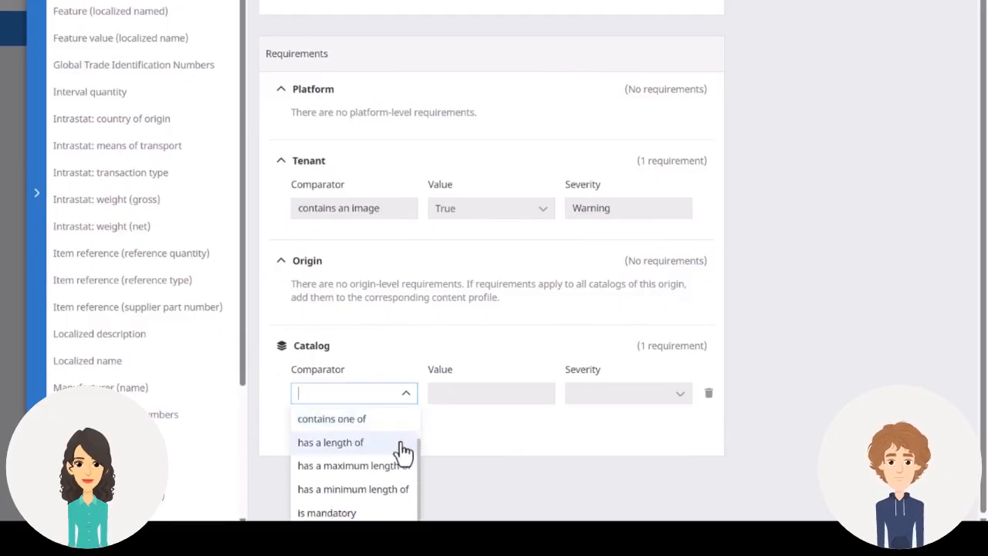
click(389, 513)
click(548, 432)
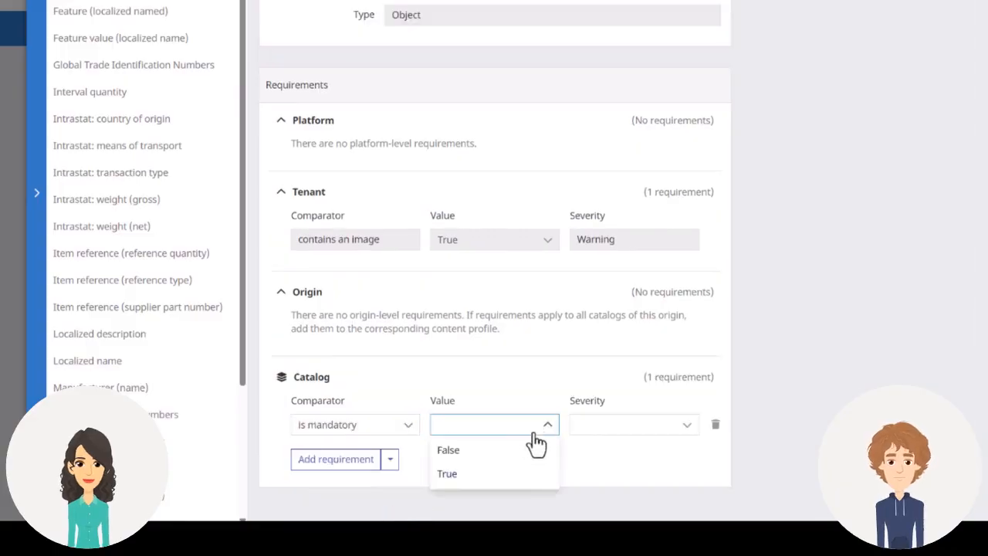
click(529, 478)
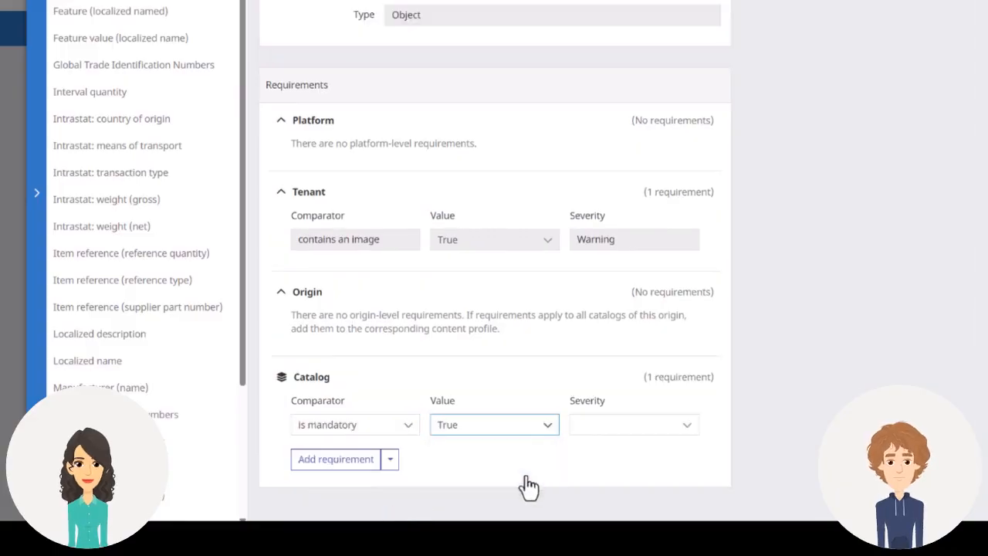
click(687, 426)
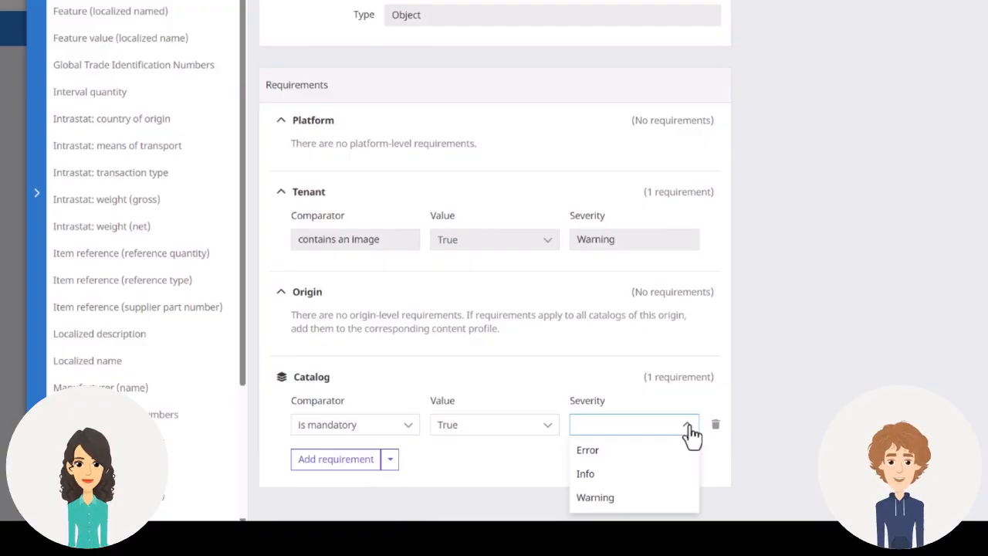